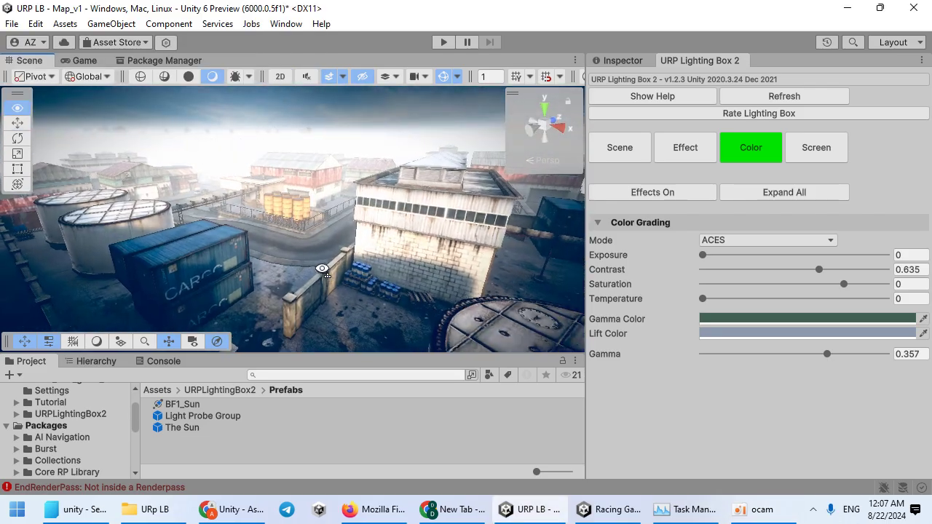
# - Switch the Scene view to Baked Lightmap draw mode with visualization exposure -1.6
pyautogui.moveTo(322, 269)
pyautogui.mouseDown(button='right')
pyautogui.moveTo(147, 157)
pyautogui.moveTo(298, 215)
pyautogui.mouseUp(button='right')
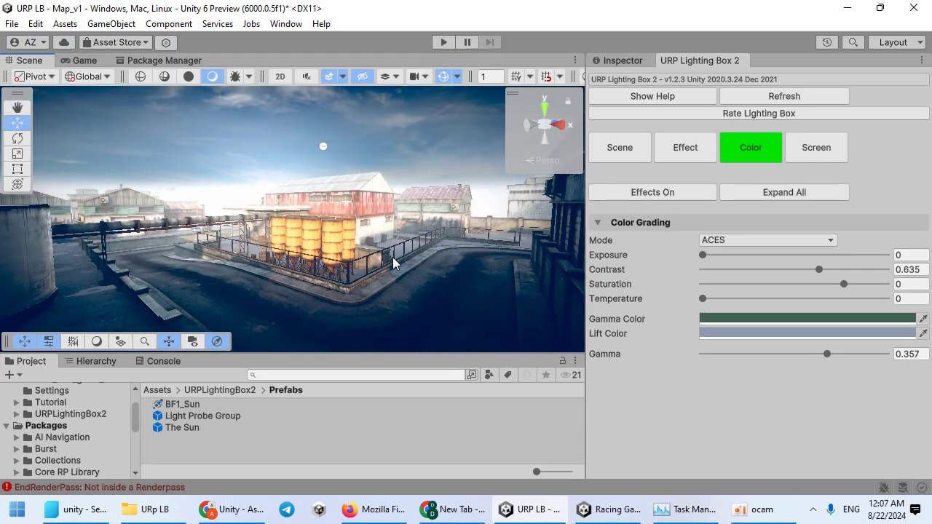
pyautogui.moveTo(350, 241); pyautogui.dragTo(232, 270, button='right')
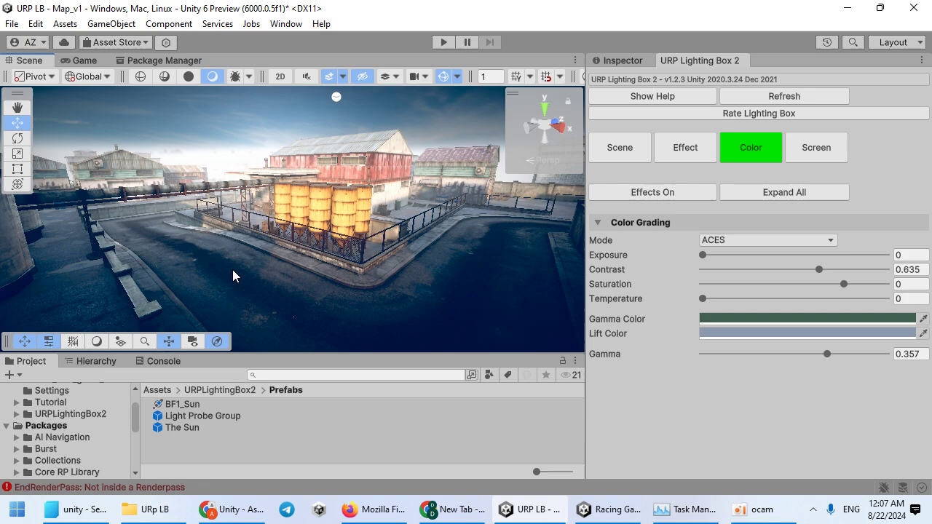
pyautogui.click(251, 77)
pyautogui.click(266, 247)
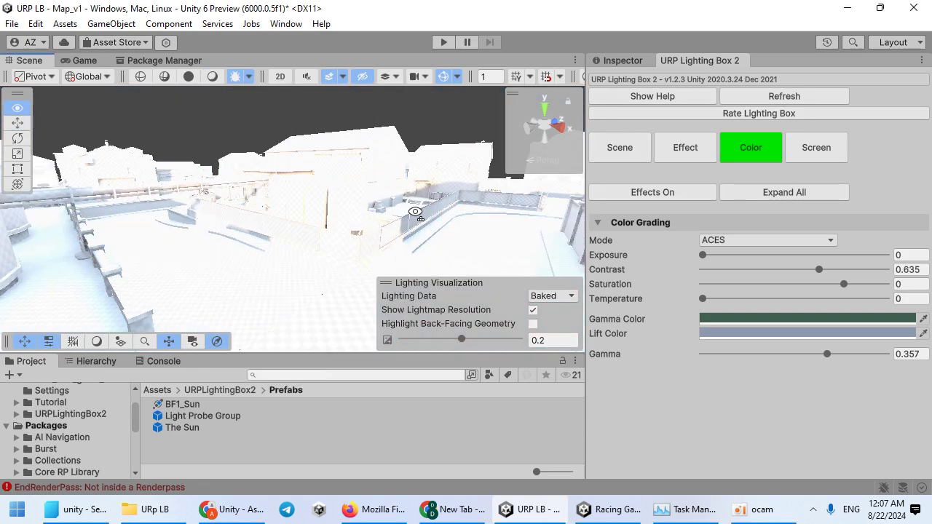
pyautogui.moveTo(461, 339); pyautogui.dragTo(455, 340)
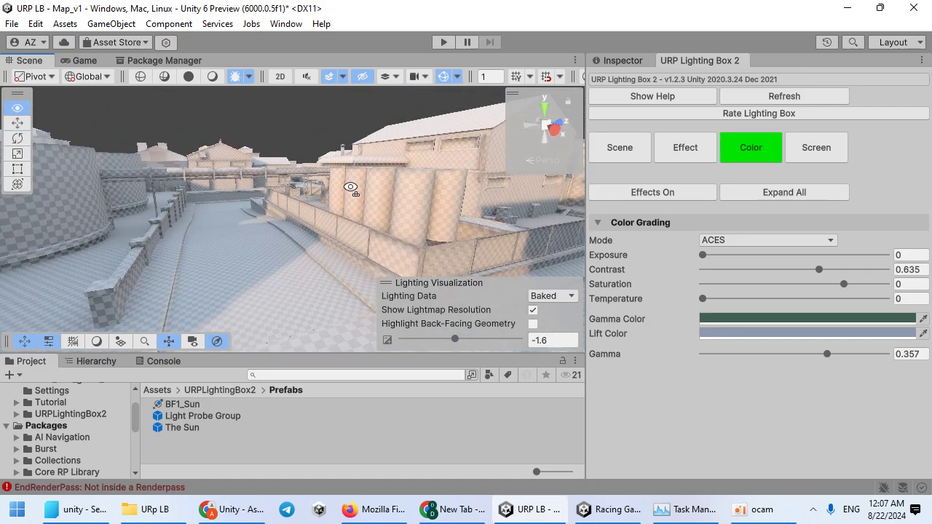
pyautogui.moveTo(350, 187)
pyautogui.mouseDown(button='right')
pyautogui.moveTo(188, 235)
pyautogui.moveTo(204, 208)
pyautogui.mouseUp(button='right')
# - Fly over the rooftops and silos, then return the Scene view to normal lit mode
pyautogui.moveTo(320, 196)
pyautogui.mouseDown(button='right')
pyautogui.moveTo(508, 418)
pyautogui.moveTo(194, 275)
pyautogui.moveTo(203, 157)
pyautogui.moveTo(198, 274)
pyautogui.moveTo(365, 270)
pyautogui.mouseUp(button='right')
pyautogui.moveTo(295, 253)
pyautogui.mouseDown(button='right')
pyautogui.moveTo(280, 236)
pyautogui.moveTo(285, 229)
pyautogui.moveTo(343, 208)
pyautogui.moveTo(283, 156)
pyautogui.mouseUp(button='right')
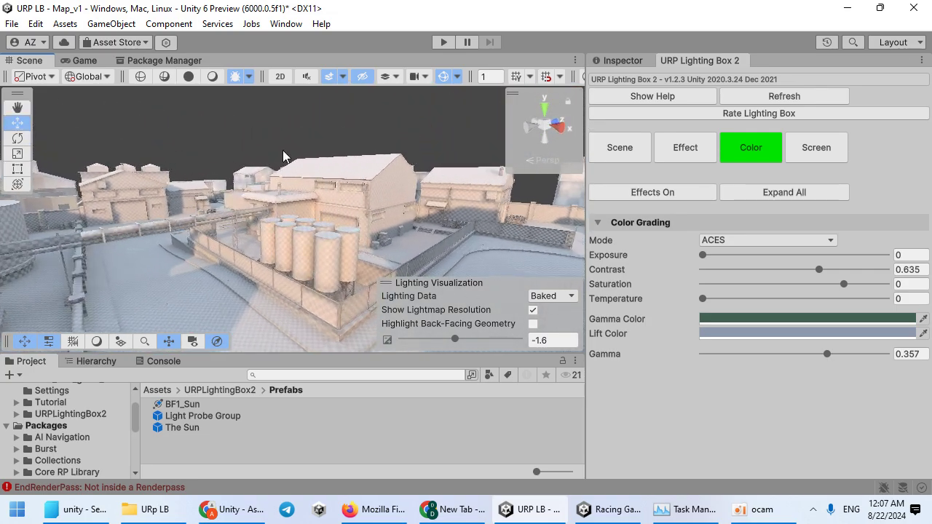
pyautogui.click(211, 78)
pyautogui.moveTo(235, 244)
pyautogui.mouseDown(button='right')
pyautogui.moveTo(520, 179)
pyautogui.moveTo(154, 260)
pyautogui.moveTo(17, 243)
pyautogui.moveTo(270, 180)
pyautogui.moveTo(32, 306)
pyautogui.moveTo(225, 275)
pyautogui.moveTo(272, 242)
pyautogui.moveTo(577, 227)
pyautogui.mouseUp(button='right')
# - Start a global illumination bake with Realtime lights from URP Lighting Box 2's Scene settings
pyautogui.click(620, 149)
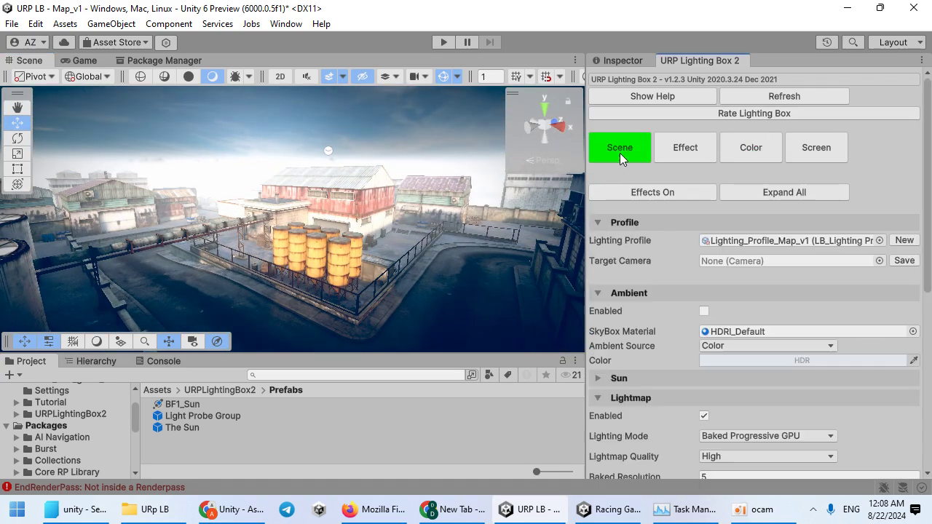
pyautogui.scroll(-3, 692, 294)
pyautogui.scroll(-5, 704, 307)
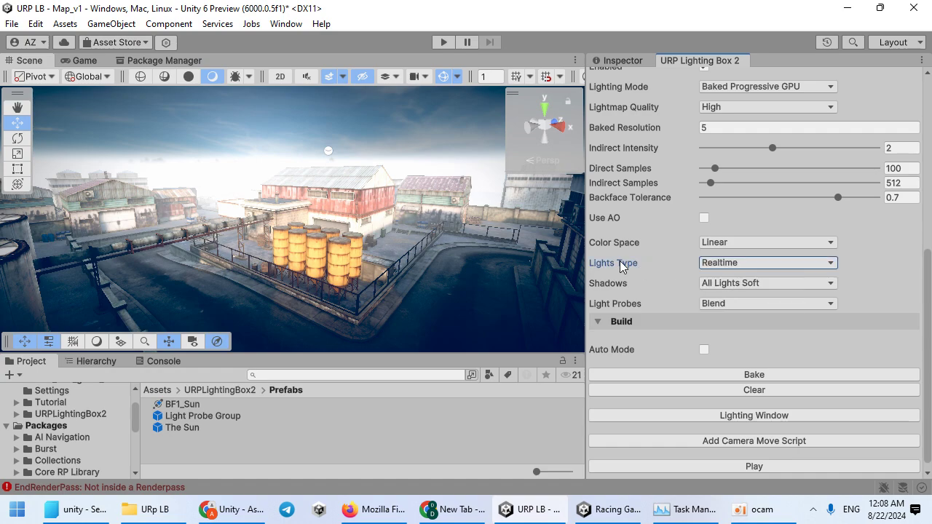
pyautogui.scroll(3, 711, 266)
pyautogui.scroll(1, 709, 273)
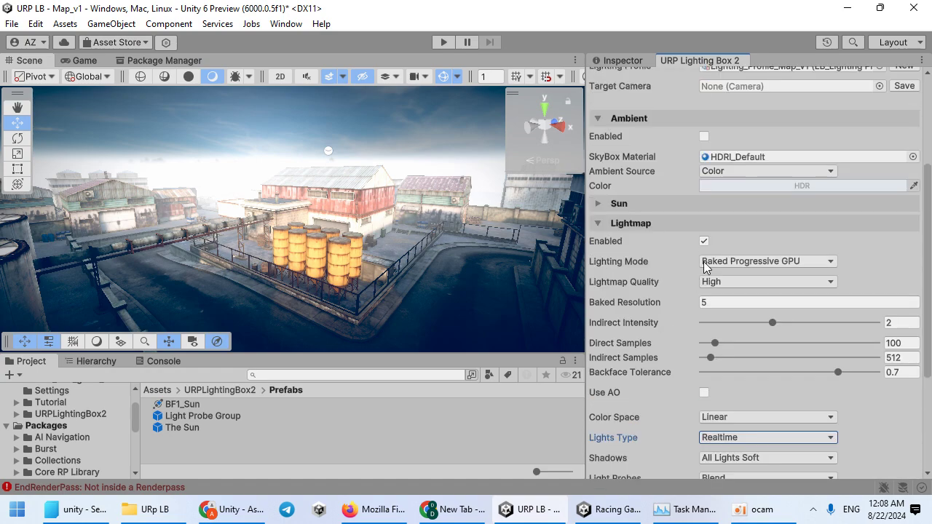
pyautogui.scroll(-4, 748, 340)
pyautogui.click(732, 375)
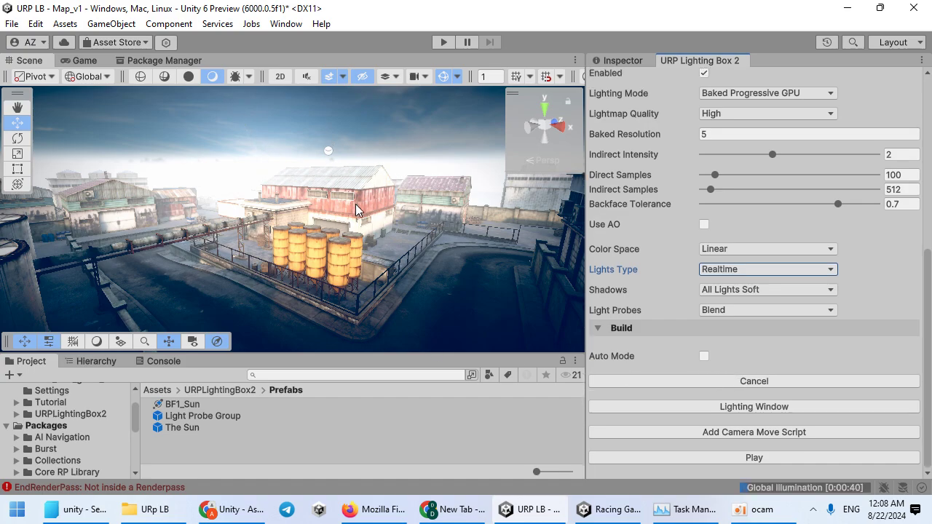
pyautogui.moveTo(356, 204)
pyautogui.mouseDown(button='right')
pyautogui.moveTo(283, 252)
pyautogui.moveTo(301, 226)
pyautogui.mouseUp(button='right')
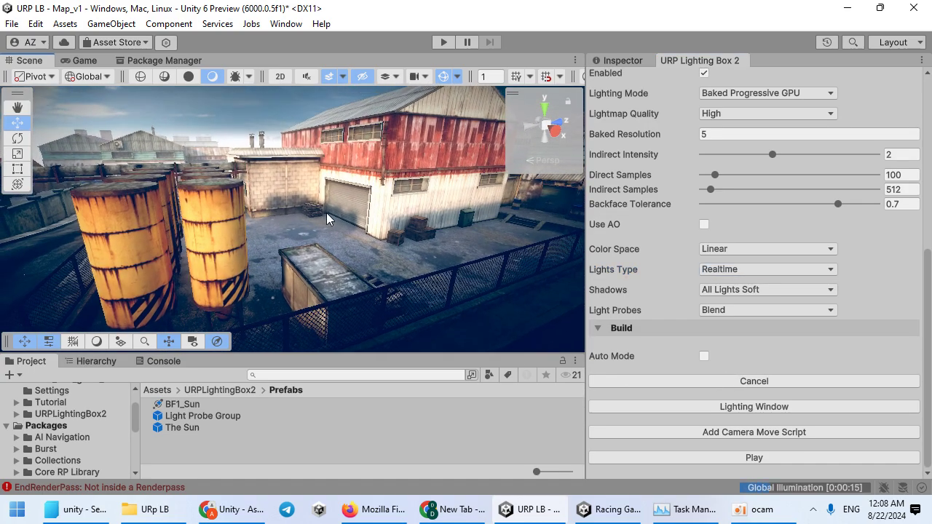
# - Watch the bake in Baked Lightmap draw mode while touring the rooftops, cylinders and house
pyautogui.click(249, 78)
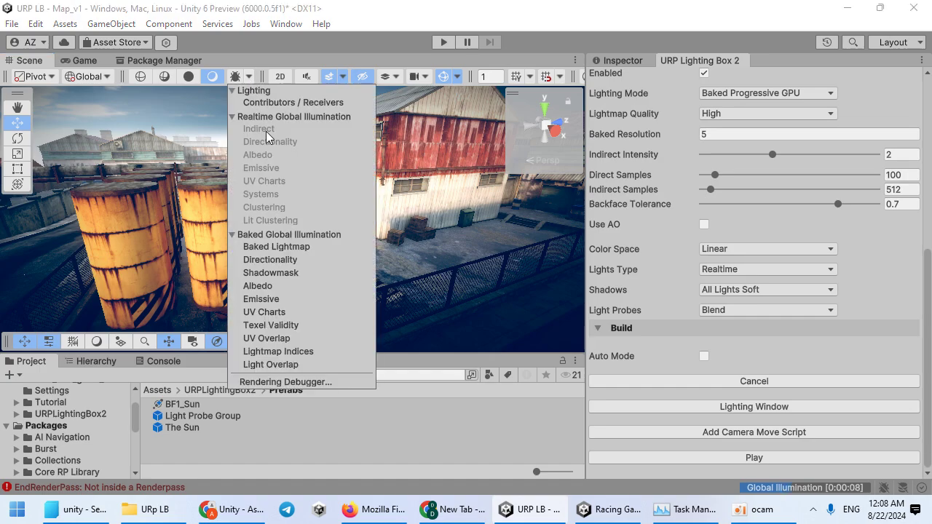
pyautogui.click(288, 246)
pyautogui.moveTo(451, 201)
pyautogui.mouseDown(button='right')
pyautogui.moveTo(408, 201)
pyautogui.moveTo(437, 198)
pyautogui.mouseUp(button='right')
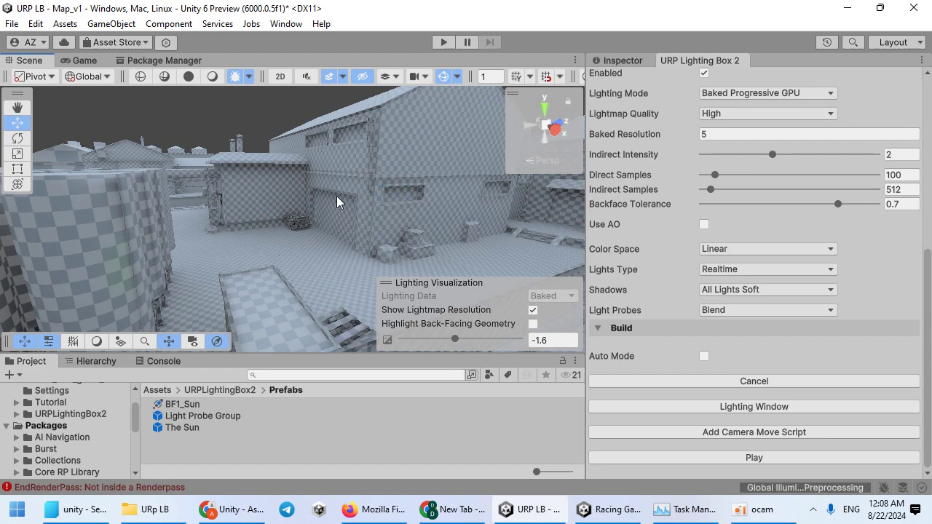
pyautogui.moveTo(336, 196); pyautogui.dragTo(275, 140, button='right')
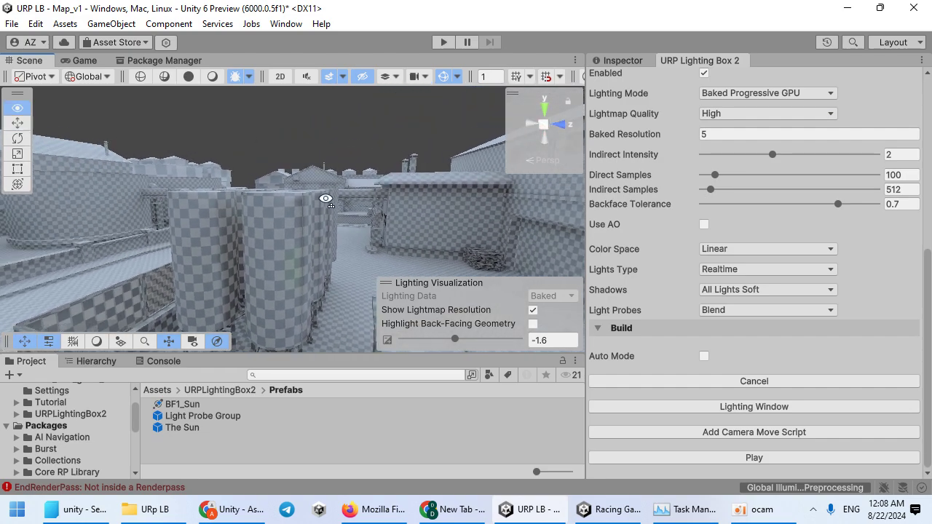
pyautogui.rightClick(320, 215)
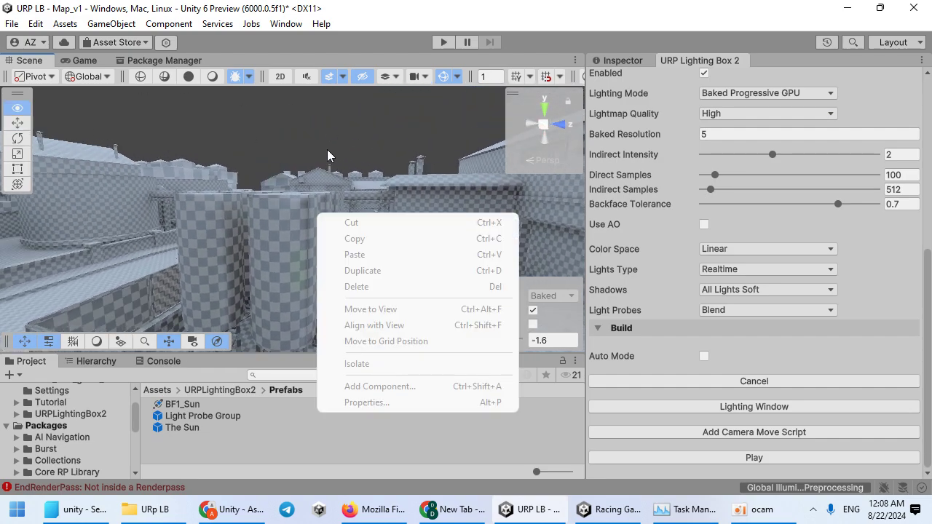
pyautogui.moveTo(327, 152)
pyautogui.mouseDown(button='right')
pyautogui.moveTo(444, 162)
pyautogui.moveTo(346, 190)
pyautogui.moveTo(360, 212)
pyautogui.mouseUp(button='right')
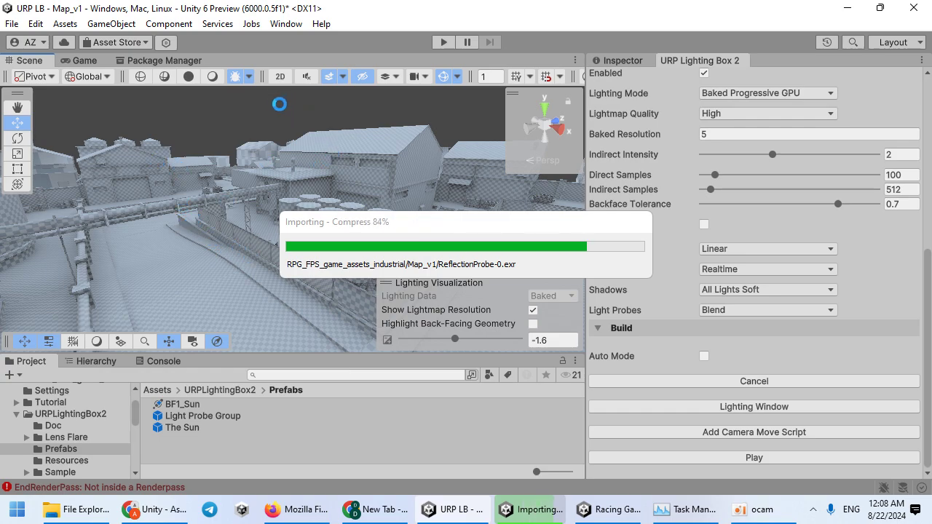
pyautogui.moveTo(290, 101)
pyautogui.mouseDown(button='right')
pyautogui.moveTo(459, 132)
pyautogui.moveTo(76, 130)
pyautogui.moveTo(68, 119)
pyautogui.mouseUp(button='right')
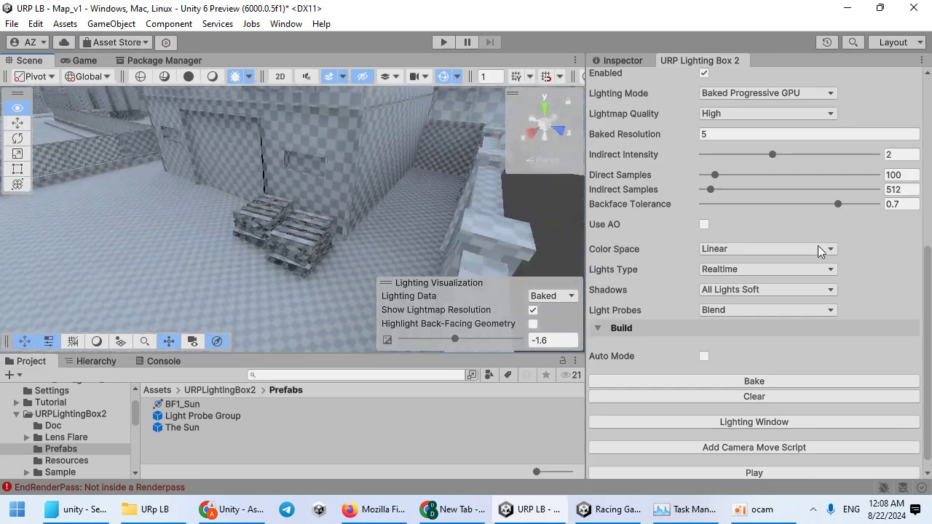
pyautogui.moveTo(725, 157)
pyautogui.mouseDown(button='right')
pyautogui.moveTo(279, 190)
pyautogui.moveTo(286, 132)
pyautogui.mouseUp(button='right')
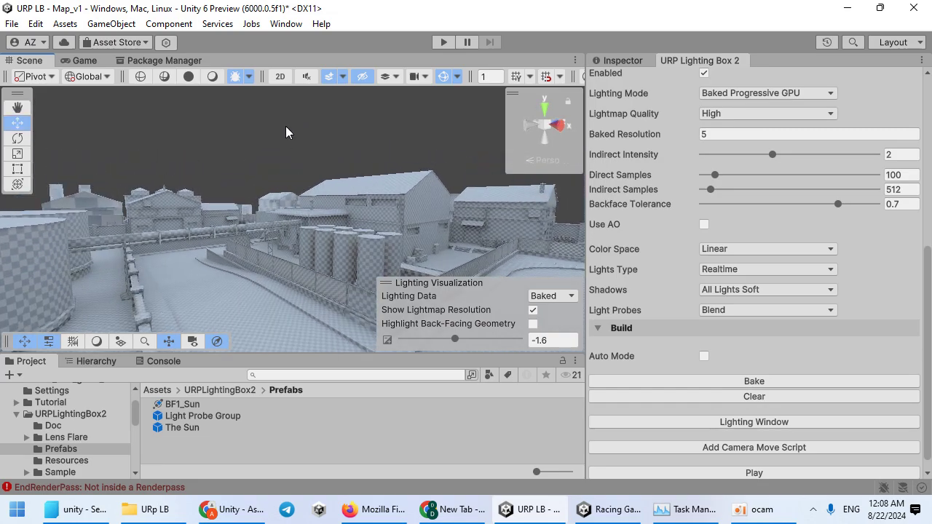
# - Return the Scene view to normal lit mode and show the Hierarchy list
pyautogui.click(212, 76)
pyautogui.moveTo(283, 240); pyautogui.dragTo(218, 354, button='right')
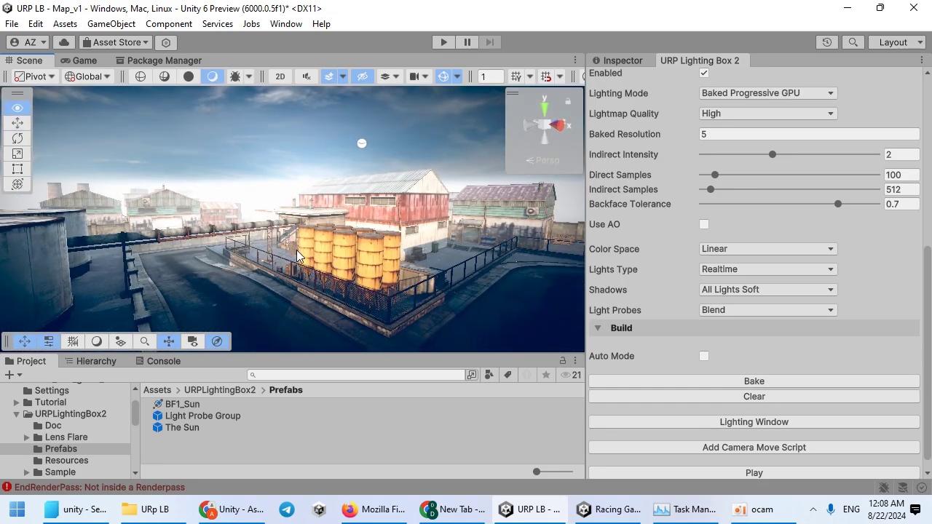
pyautogui.click(97, 361)
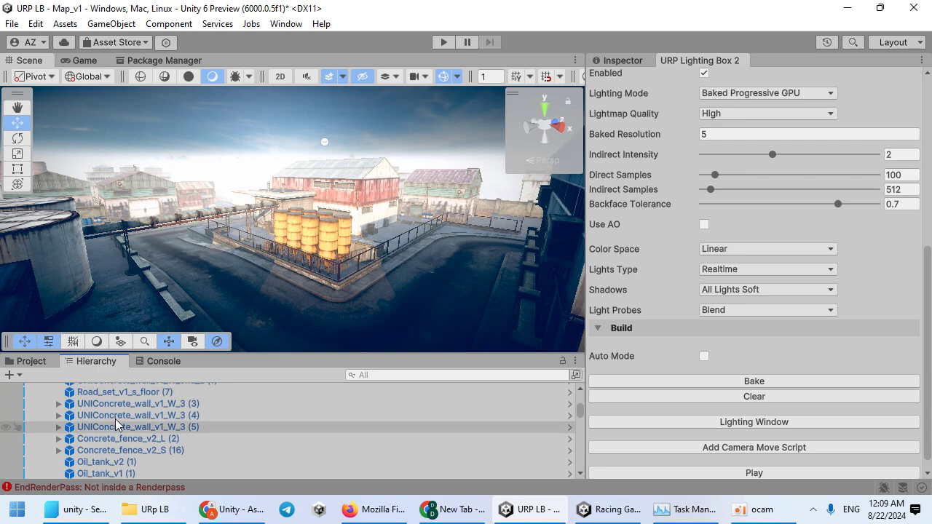
pyautogui.click(45, 363)
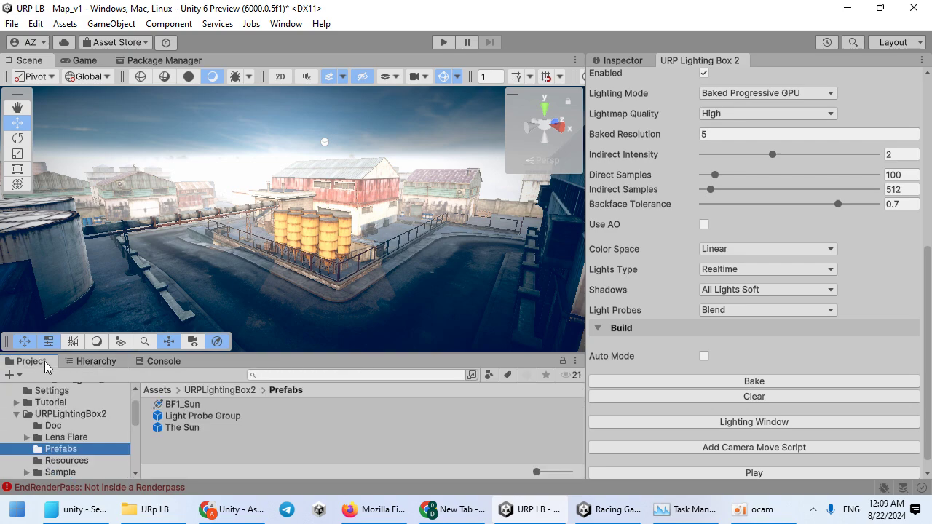
pyautogui.click(95, 362)
# - Scroll through the Hierarchy and collapse the Map_v1 group
pyautogui.scroll(-3, 163, 428)
pyautogui.scroll(-3, 128, 458)
pyautogui.scroll(-3, 136, 464)
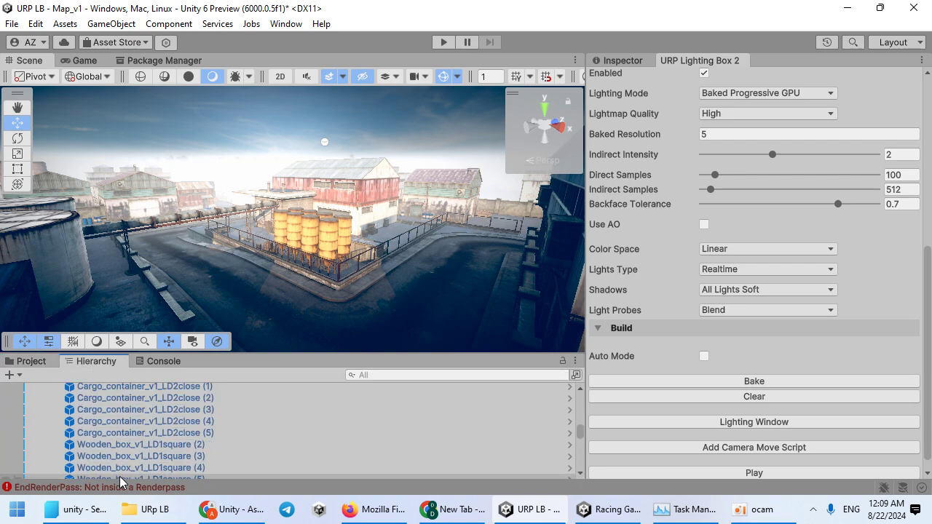
pyautogui.scroll(-3, 119, 477)
pyautogui.scroll(-3, 116, 471)
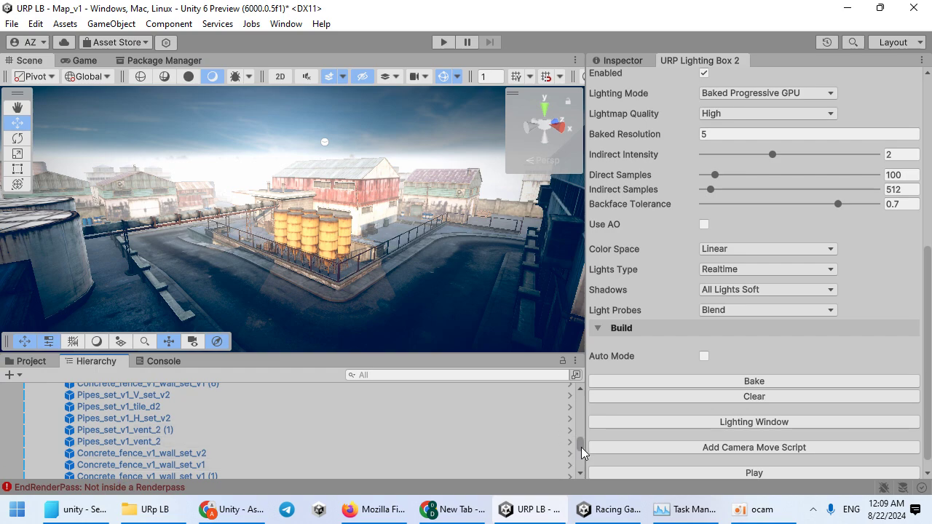
pyautogui.moveTo(584, 408); pyautogui.dragTo(593, 383)
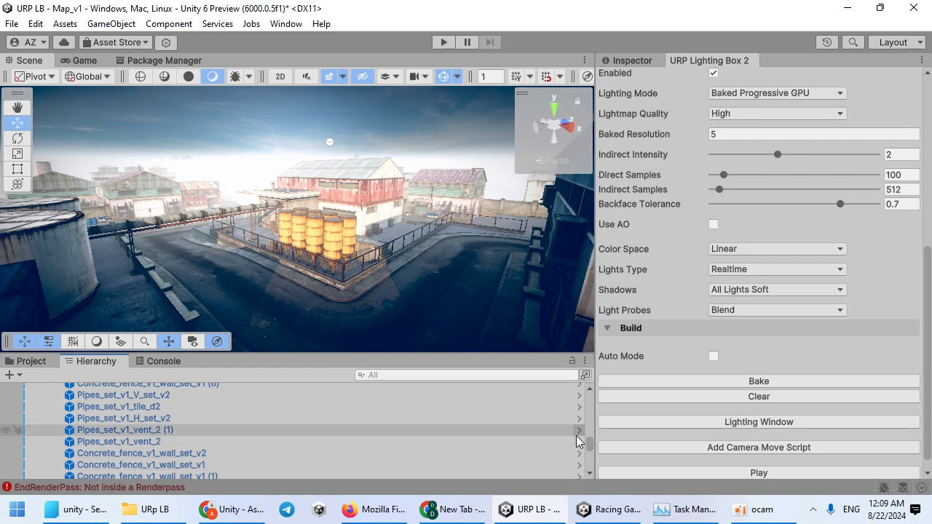
pyautogui.scroll(10, 589, 442)
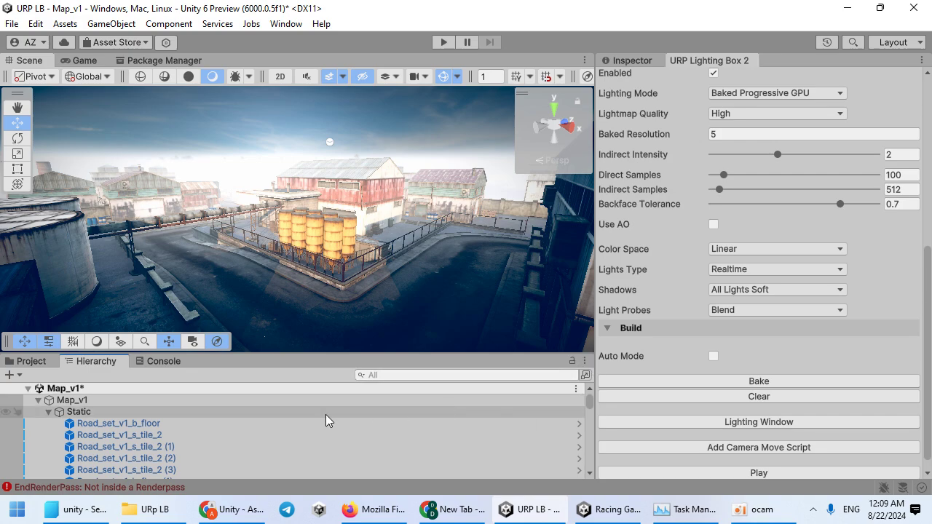
pyautogui.click(38, 400)
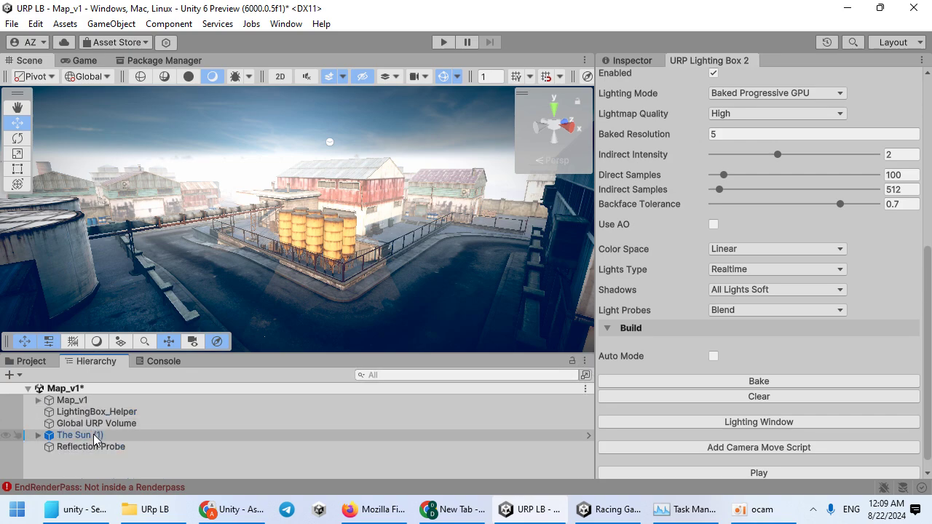
# - Select The Sun (1), move it to the top of the Hierarchy and show its properties
pyautogui.click(98, 436)
pyautogui.moveTo(93, 401); pyautogui.dragTo(94, 405)
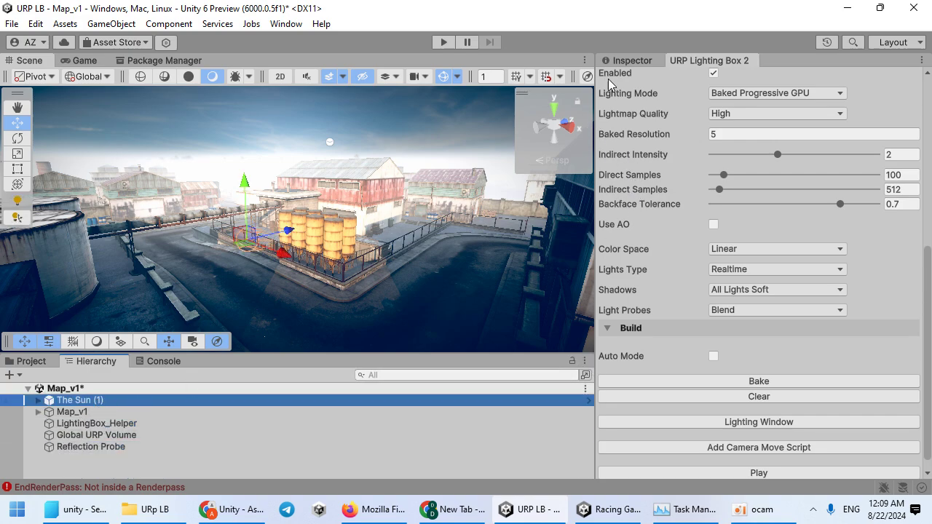
pyautogui.click(624, 62)
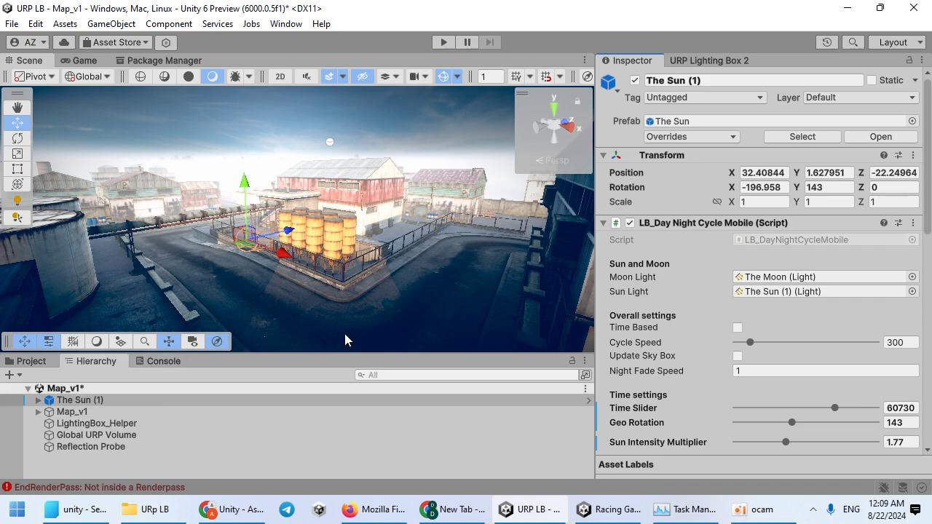
pyautogui.scroll(-1, 780, 312)
pyautogui.scroll(-2, 806, 329)
# - Set sun rotation 127, time 60435 and intensity multiplier 2.85
pyautogui.moveTo(793, 344)
pyautogui.mouseDown()
pyautogui.moveTo(862, 343)
pyautogui.moveTo(840, 344)
pyautogui.mouseUp()
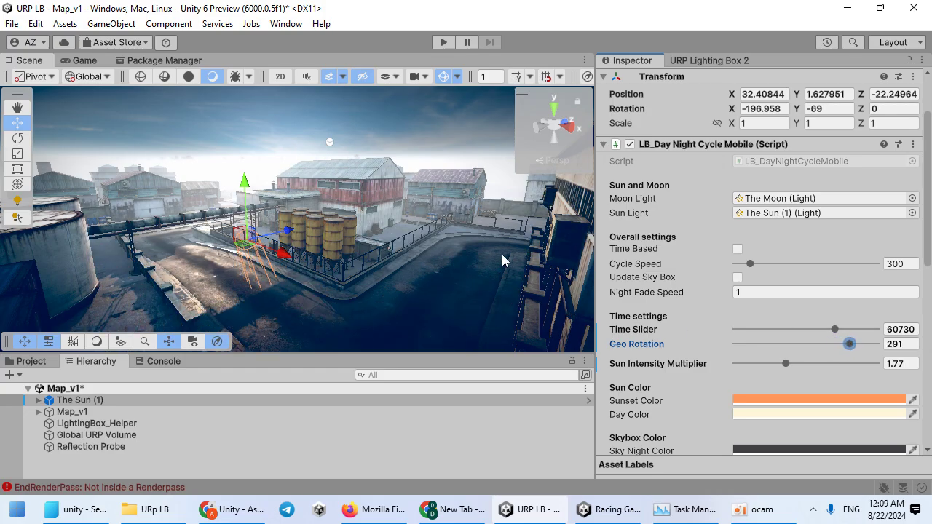
pyautogui.moveTo(503, 260)
pyautogui.mouseDown(button='right')
pyautogui.moveTo(387, 297)
pyautogui.moveTo(391, 287)
pyautogui.moveTo(364, 309)
pyautogui.moveTo(372, 217)
pyautogui.moveTo(322, 236)
pyautogui.moveTo(322, 254)
pyautogui.moveTo(408, 258)
pyautogui.mouseUp(button='right')
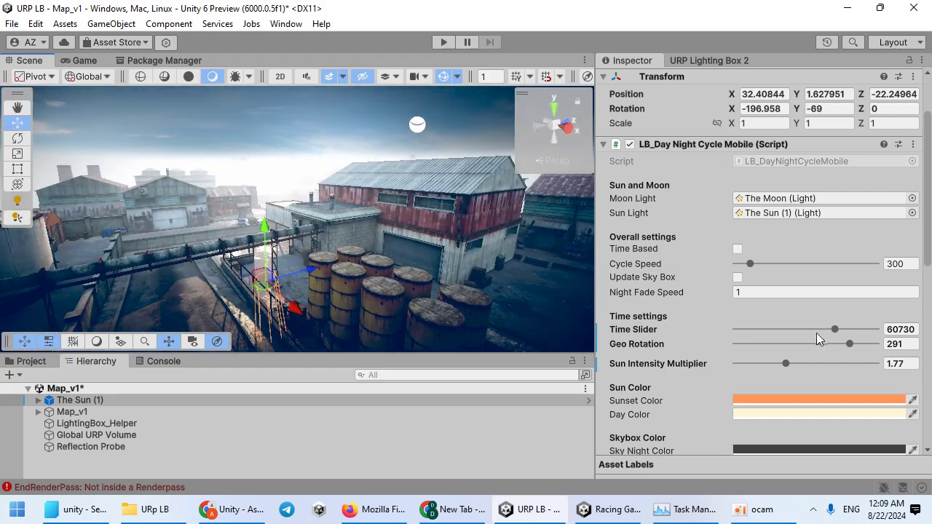
pyautogui.moveTo(834, 334); pyautogui.dragTo(776, 336)
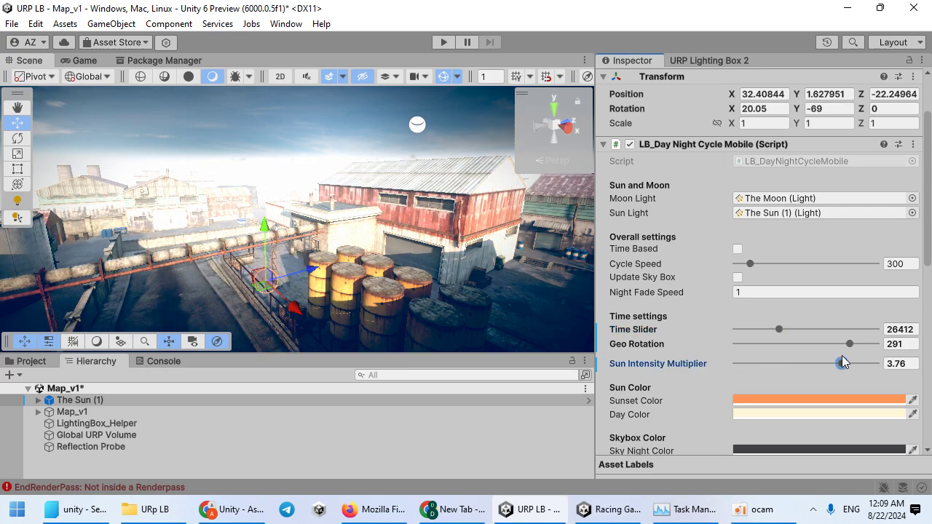
pyautogui.moveTo(843, 362)
pyautogui.mouseDown()
pyautogui.moveTo(770, 363)
pyautogui.moveTo(818, 361)
pyautogui.moveTo(812, 332)
pyautogui.moveTo(851, 332)
pyautogui.moveTo(785, 344)
pyautogui.mouseUp()
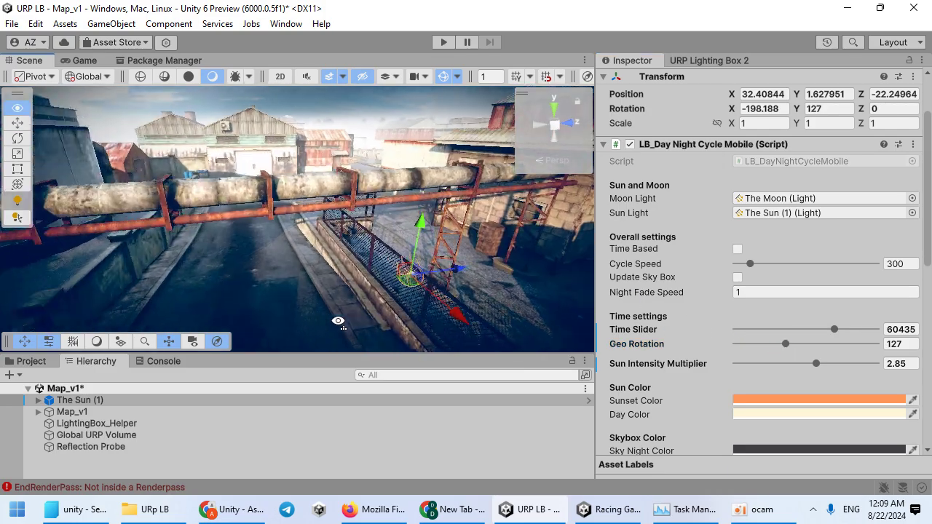
pyautogui.moveTo(172, 308)
pyautogui.mouseDown(button='right')
pyautogui.moveTo(227, 275)
pyautogui.moveTo(212, 296)
pyautogui.moveTo(633, 275)
pyautogui.mouseUp(button='right')
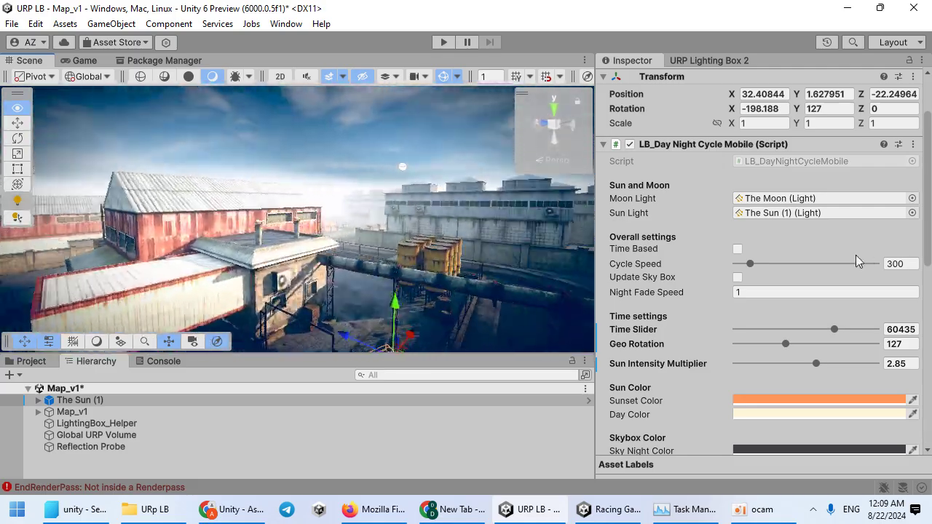
pyautogui.moveTo(633, 276)
pyautogui.mouseDown(button='right')
pyautogui.moveTo(829, 265)
pyautogui.moveTo(503, 214)
pyautogui.moveTo(384, 269)
pyautogui.moveTo(490, 305)
pyautogui.moveTo(473, 291)
pyautogui.mouseUp(button='right')
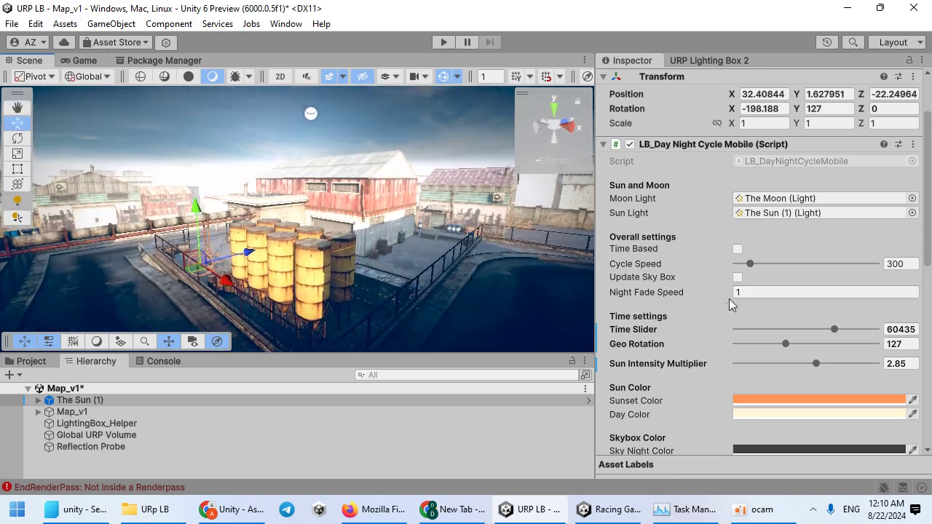
# - Clear the baked lightmaps from URP Lighting Box 2's Build section, then view the tanks closer
pyautogui.click(721, 61)
pyautogui.scroll(-2, 763, 393)
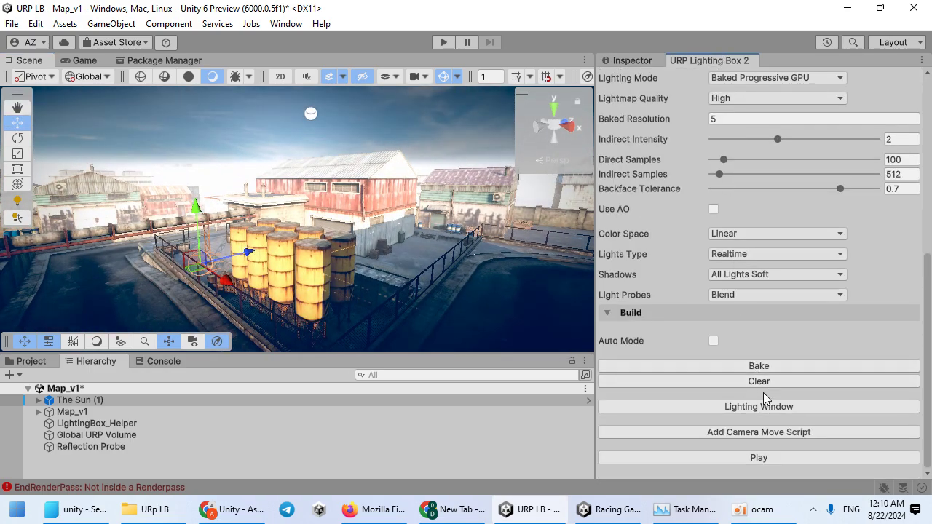
pyautogui.click(751, 383)
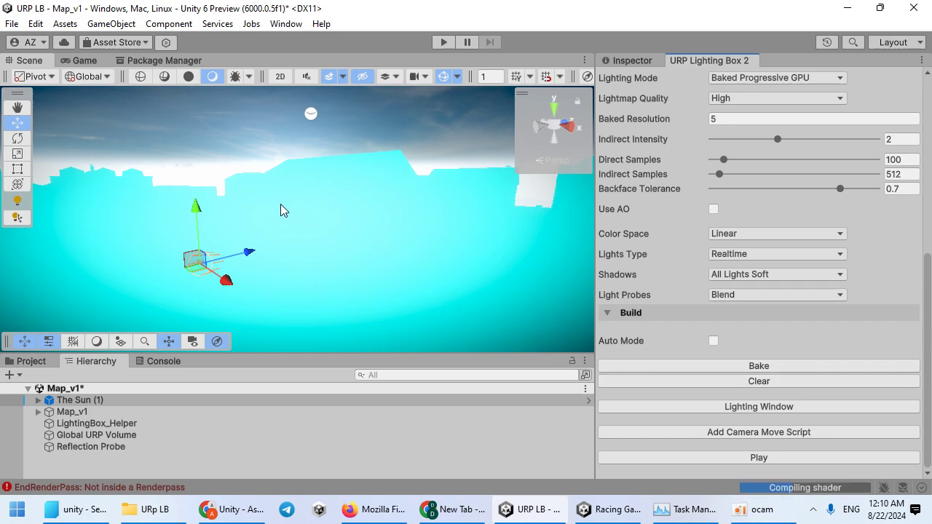
pyautogui.moveTo(191, 124)
pyautogui.mouseDown(button='right')
pyautogui.moveTo(325, 303)
pyautogui.moveTo(293, 246)
pyautogui.moveTo(144, 171)
pyautogui.moveTo(67, 230)
pyautogui.mouseUp(button='right')
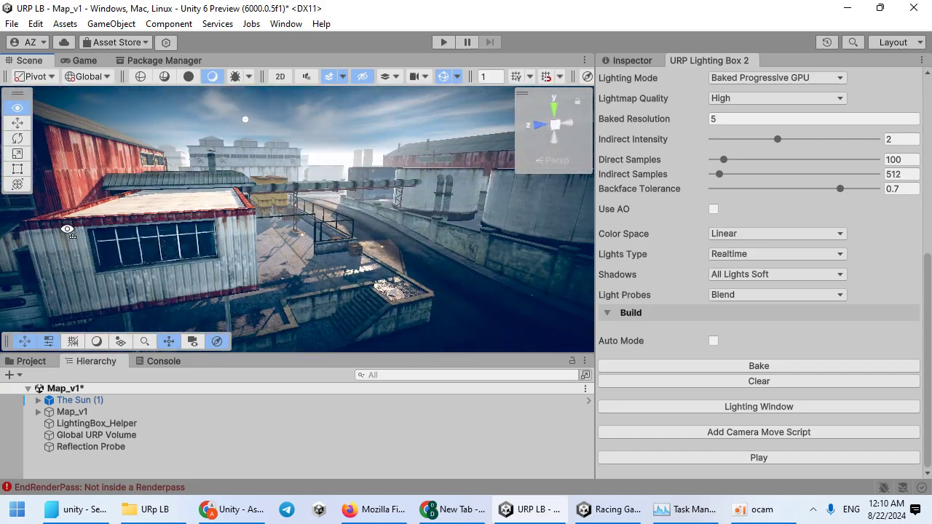
pyautogui.moveTo(67, 230); pyautogui.dragTo(94, 218, button='right')
# - Set global fog density to about 0.0272 with colour E2D2BE, and open the HDRI_Default skybox material
pyautogui.scroll(6, 735, 208)
pyautogui.scroll(3, 735, 208)
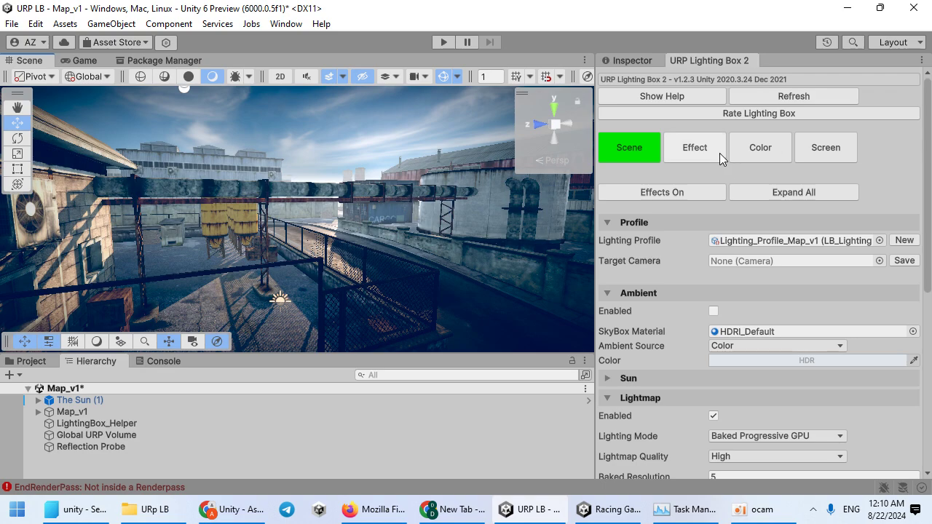
pyautogui.click(719, 152)
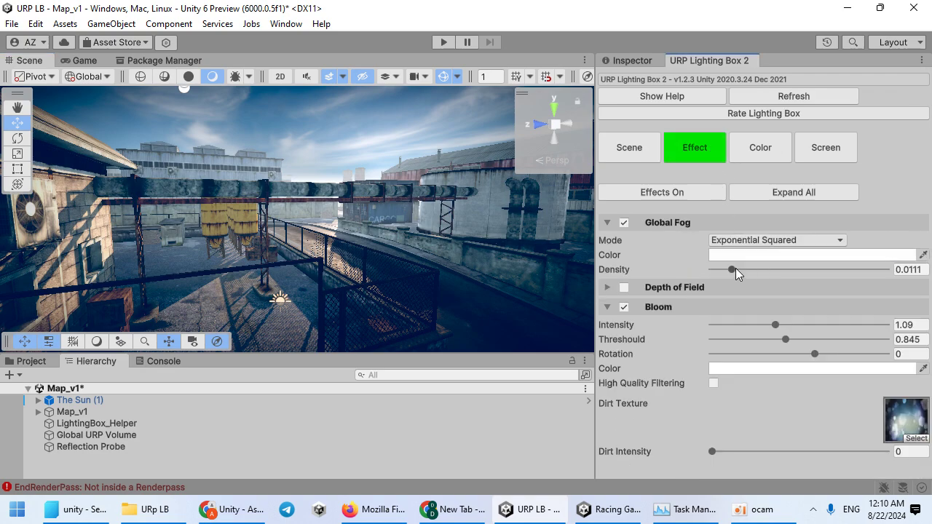
pyautogui.moveTo(734, 270); pyautogui.dragTo(764, 269)
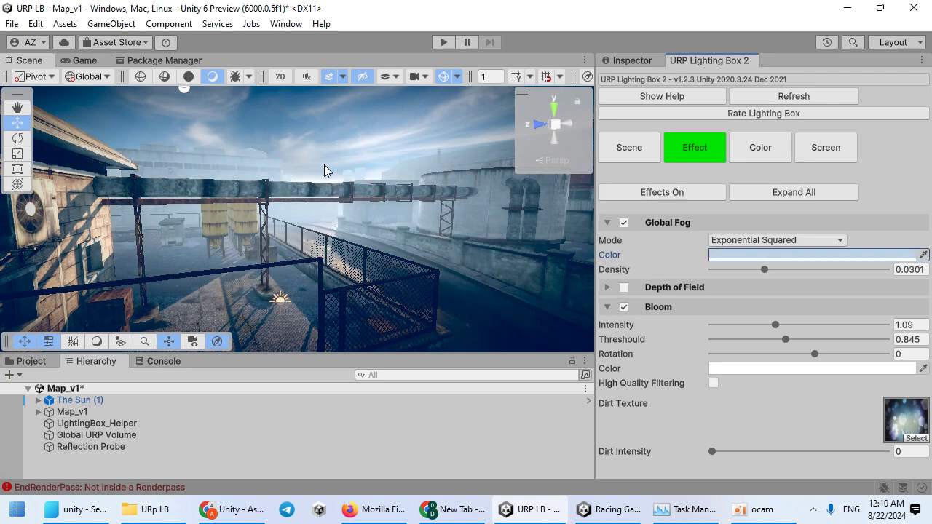
pyautogui.moveTo(765, 269); pyautogui.dragTo(753, 270)
pyautogui.click(750, 255)
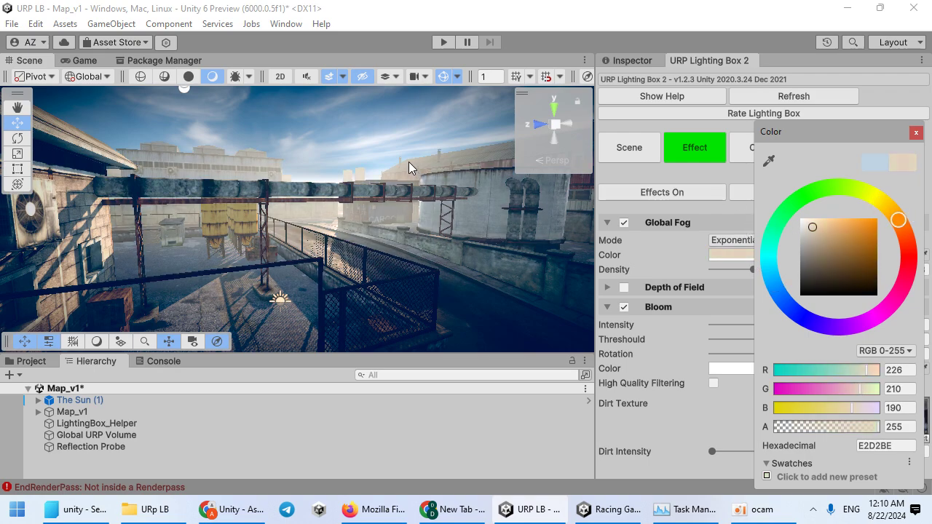
pyautogui.click(628, 149)
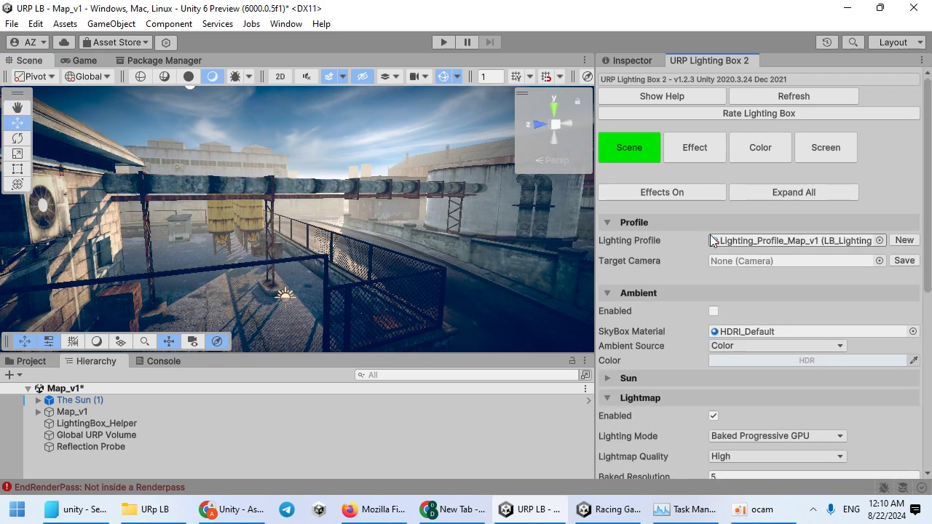
pyautogui.doubleClick(760, 331)
pyautogui.click(630, 62)
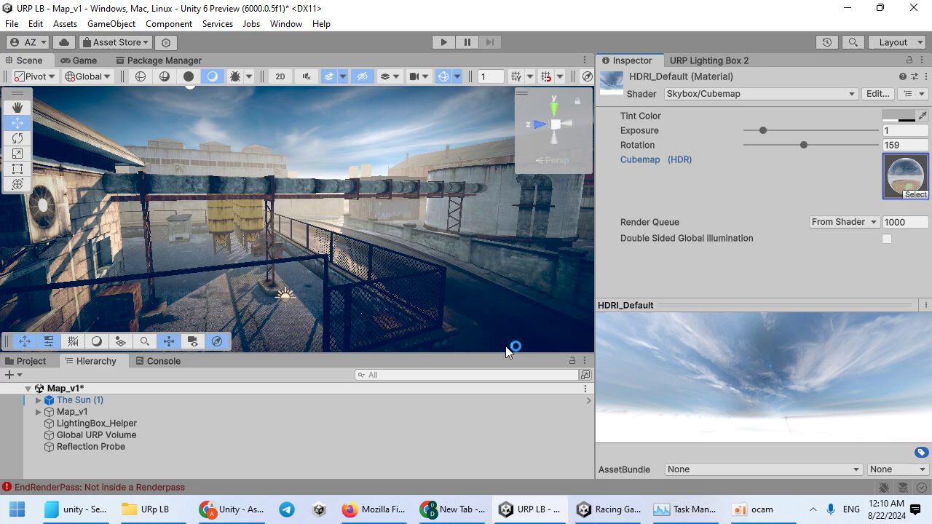
# - In Photoshop, raise the sky image's brightness and set its contrast to 28
pyautogui.click(773, 514)
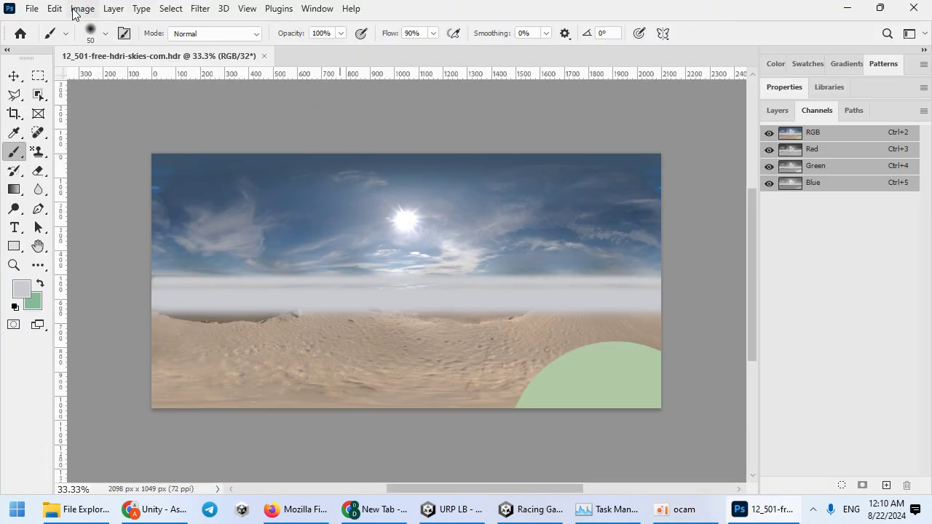
pyautogui.click(81, 9)
pyautogui.moveTo(106, 48)
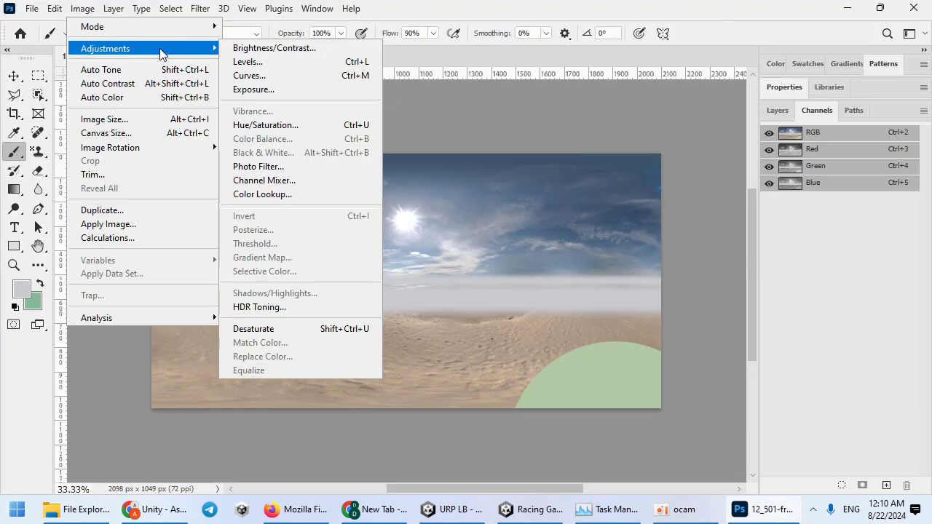
pyautogui.click(274, 48)
pyautogui.moveTo(297, 124); pyautogui.dragTo(324, 127)
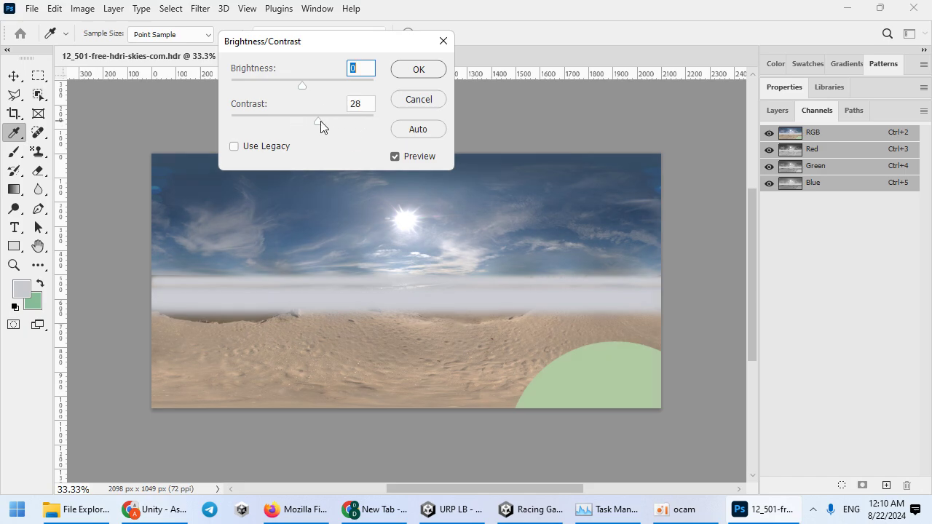
pyautogui.moveTo(303, 86); pyautogui.dragTo(328, 86)
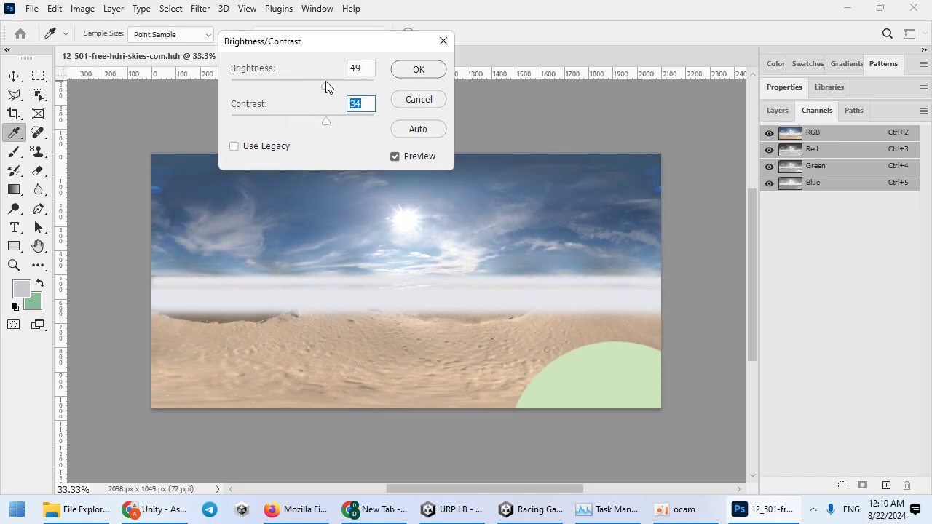
pyautogui.click(415, 69)
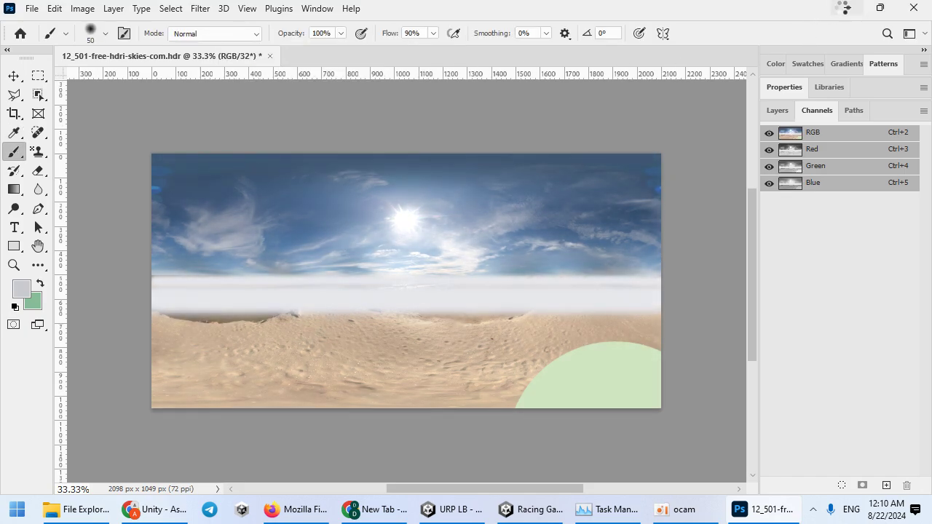
# - Check the sky in Unity, then set the image's Exposure gamma to 1.48 in Photoshop
pyautogui.click(846, 10)
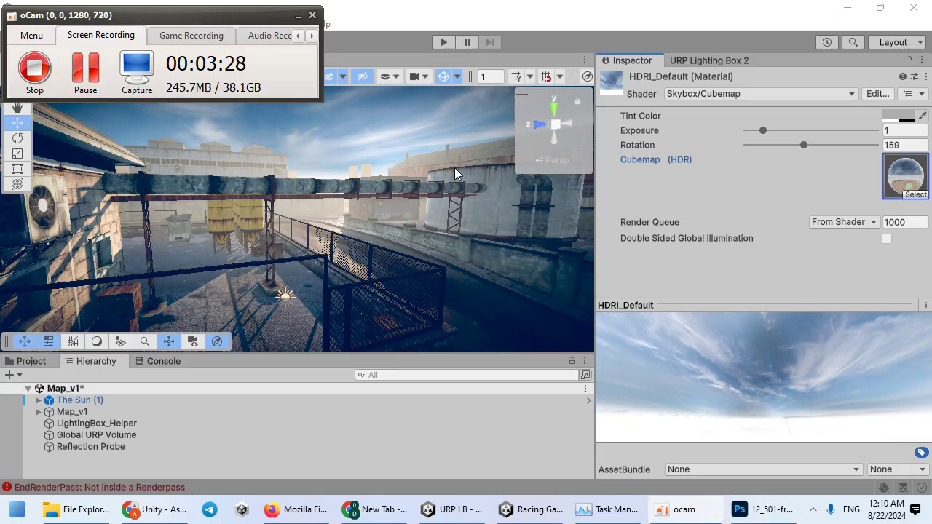
pyautogui.click(365, 139)
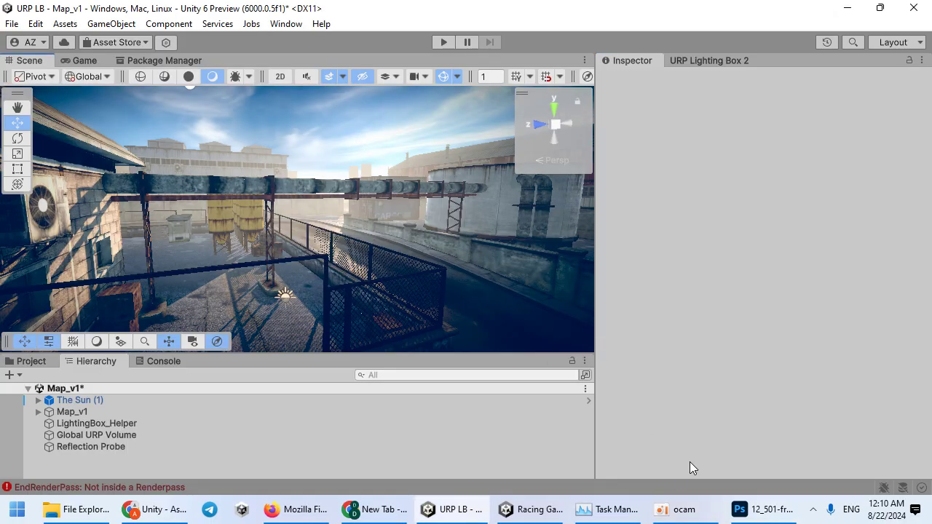
pyautogui.click(747, 514)
pyautogui.click(58, 7)
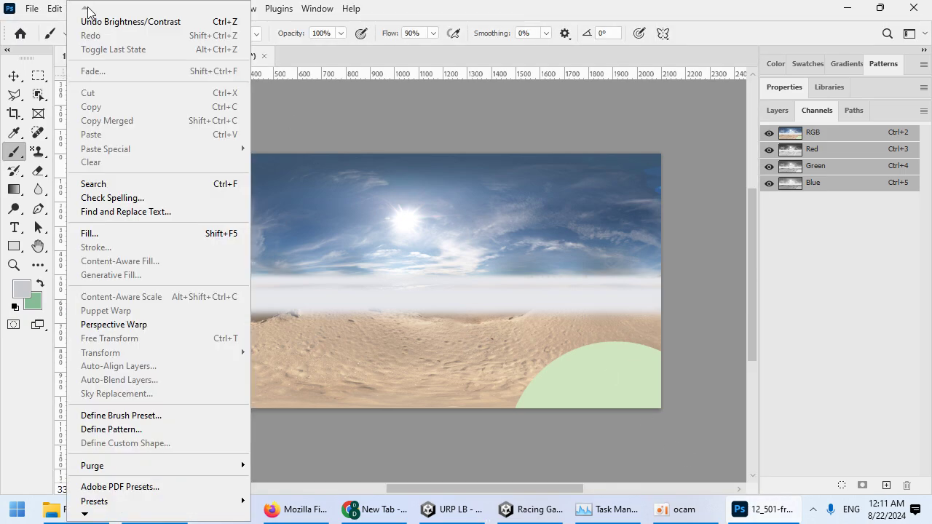
pyautogui.click(82, 8)
pyautogui.moveTo(106, 48)
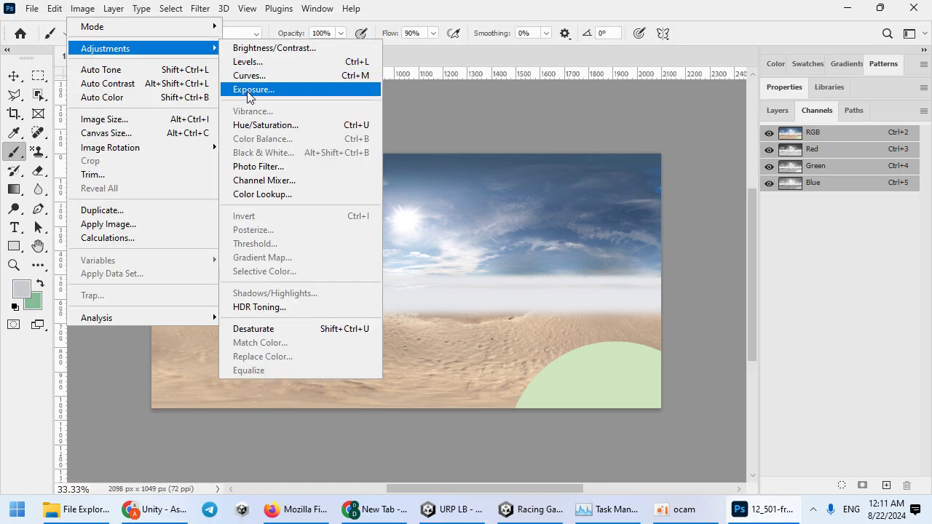
pyautogui.click(244, 90)
pyautogui.moveTo(267, 212)
pyautogui.mouseDown()
pyautogui.moveTo(225, 204)
pyautogui.moveTo(239, 204)
pyautogui.mouseUp()
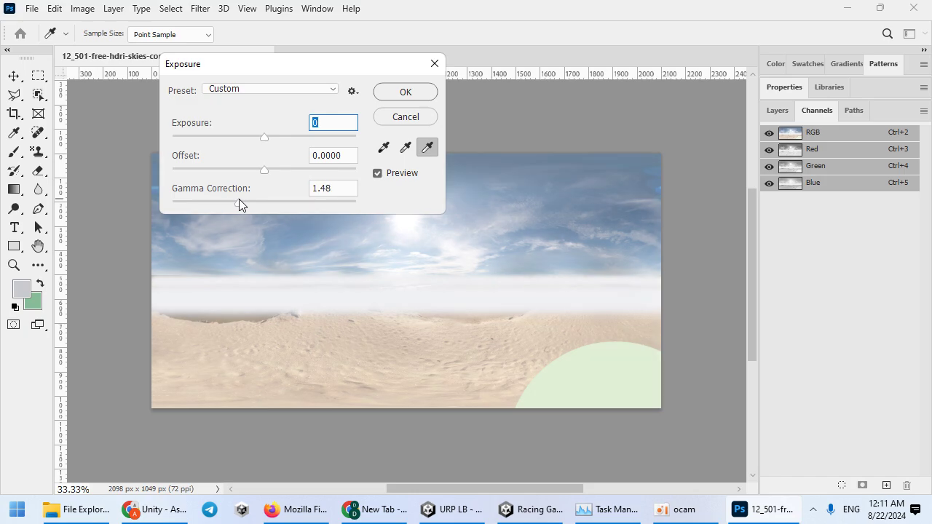
pyautogui.click(415, 96)
# - Back in Unity, lower the Effect tab's global fog density to 0.0138
pyautogui.click(847, 8)
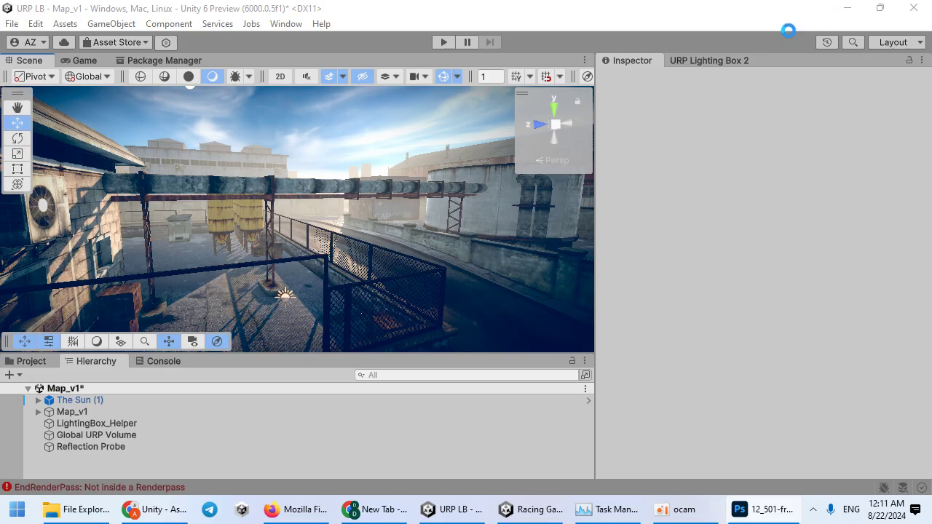
pyautogui.moveTo(414, 274); pyautogui.dragTo(575, 274, button='right')
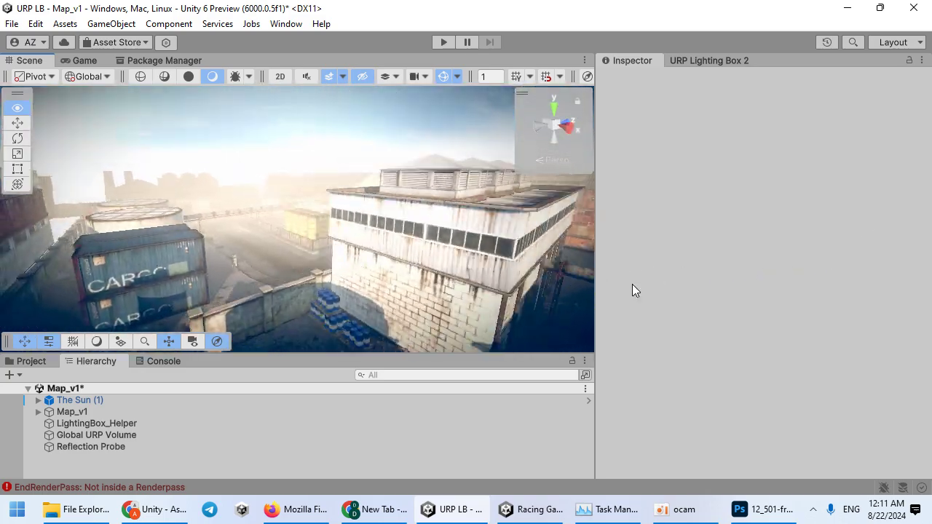
pyautogui.moveTo(575, 274); pyautogui.dragTo(636, 267, button='right')
pyautogui.click(707, 59)
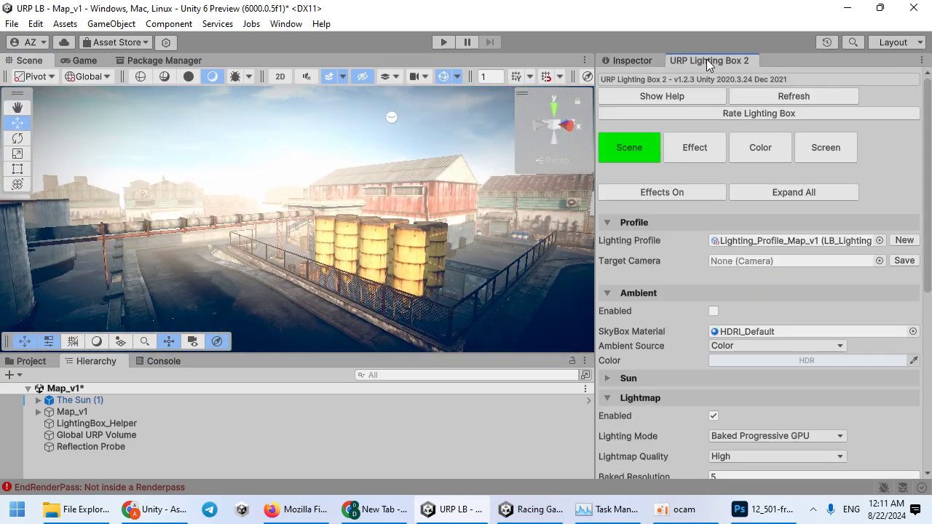
pyautogui.click(685, 153)
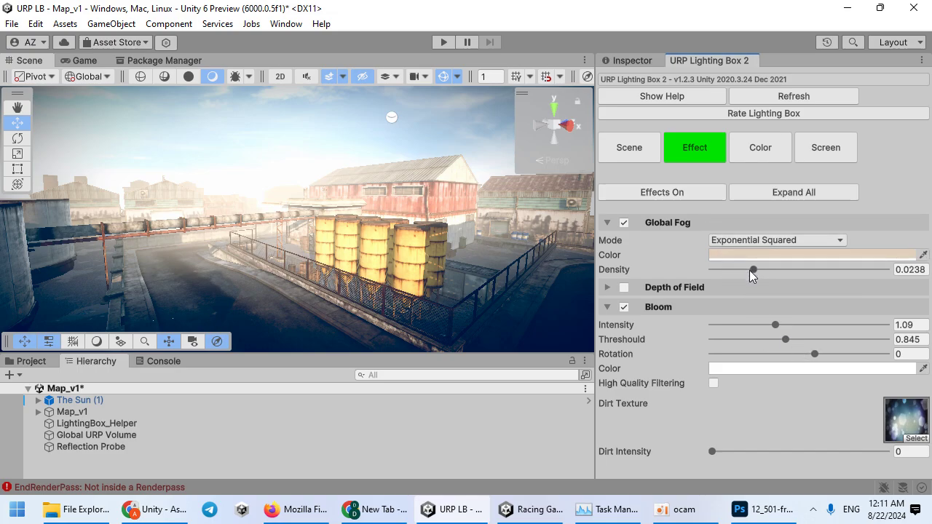
pyautogui.moveTo(754, 269)
pyautogui.mouseDown()
pyautogui.moveTo(715, 269)
pyautogui.moveTo(736, 271)
pyautogui.mouseUp()
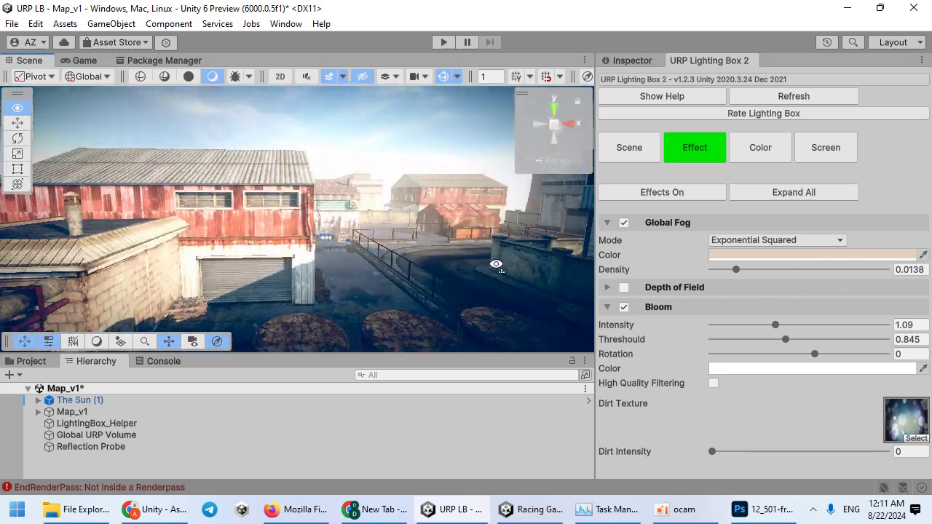
pyautogui.click(670, 512)
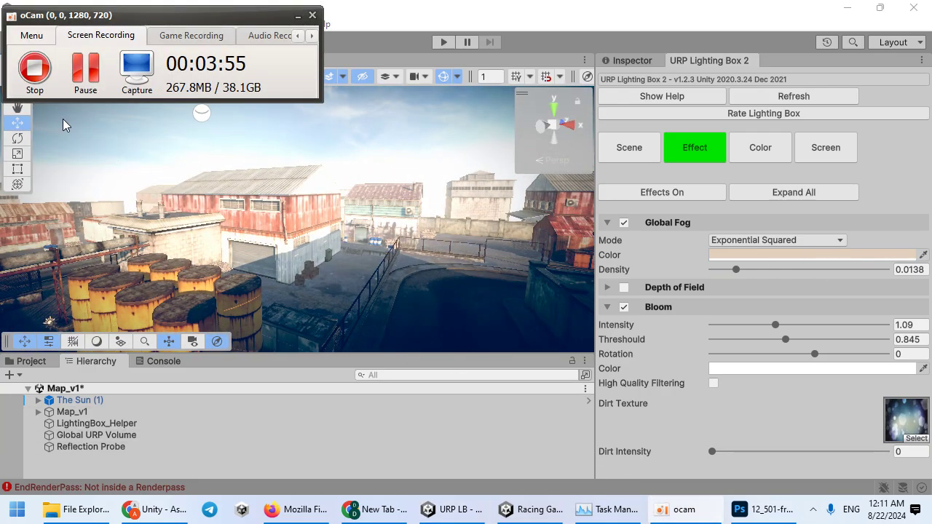